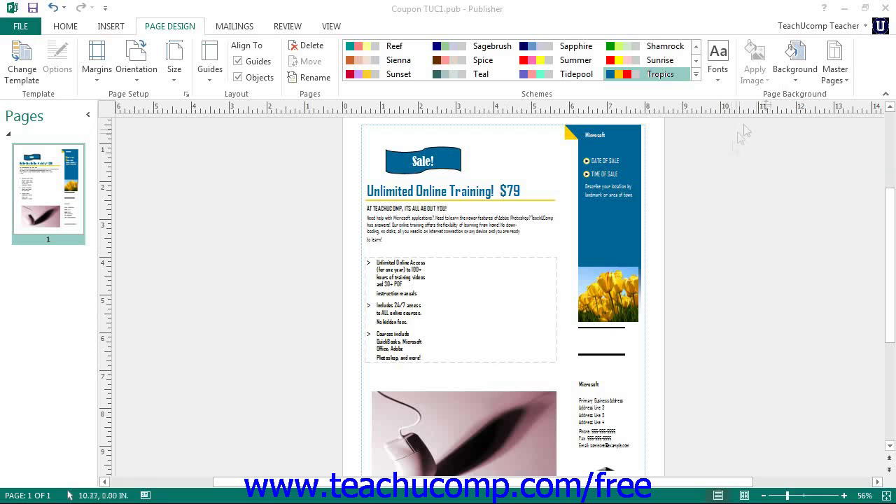
Show the Page Design Background gallery with its no-background, solid and gradient choices.
{"action": "left_click", "coordinate": [797, 70]}
{"action": "left_click", "coordinate": [797, 70]}
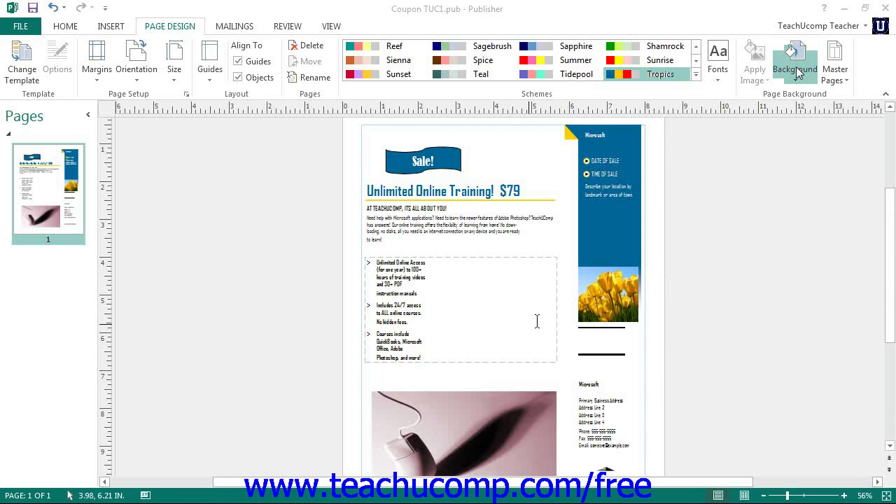
{"action": "left_click", "coordinate": [797, 70]}
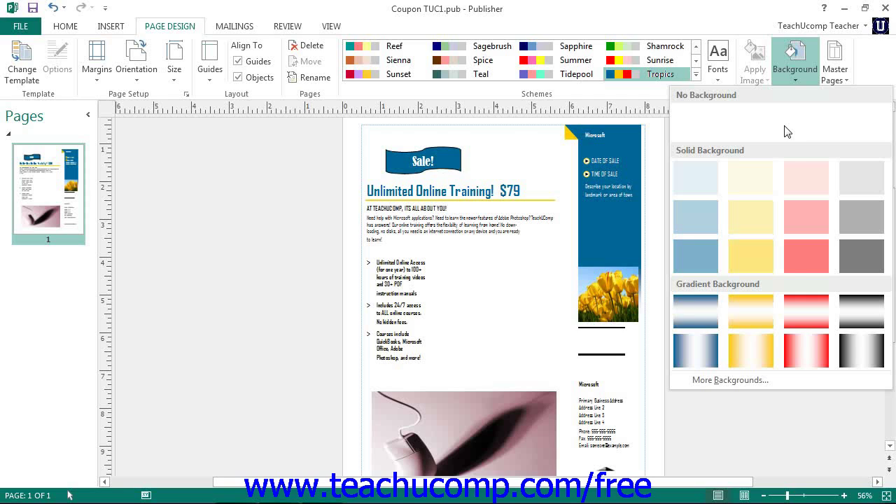
{"action": "left_click", "coordinate": [730, 380]}
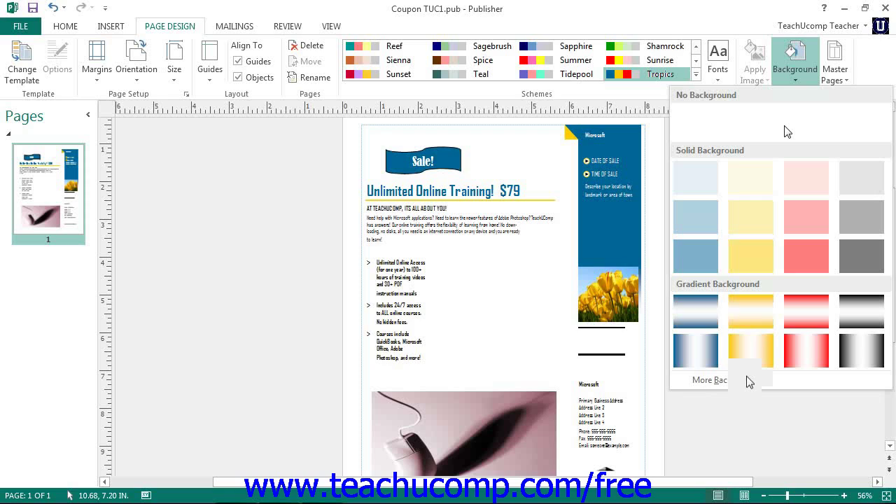
In Format Background, set the coupon page's fill type to Solid fill.
{"action": "left_click", "coordinate": [751, 380]}
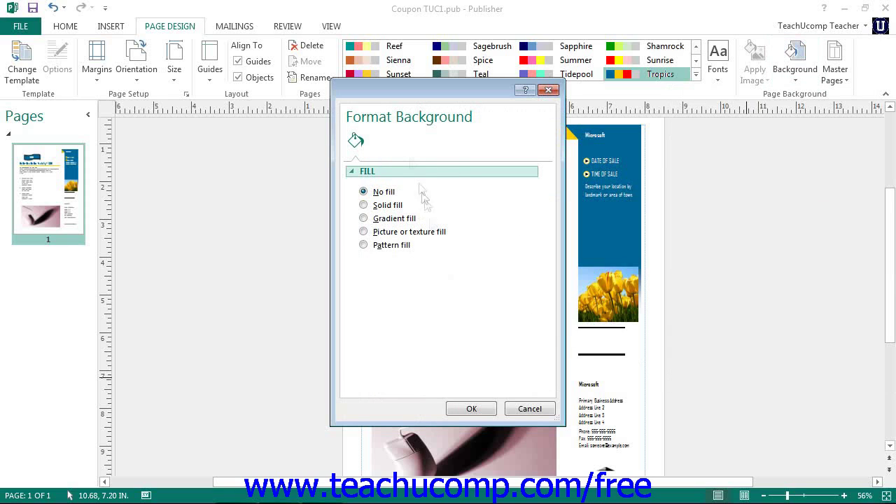
{"action": "left_click", "coordinate": [383, 171]}
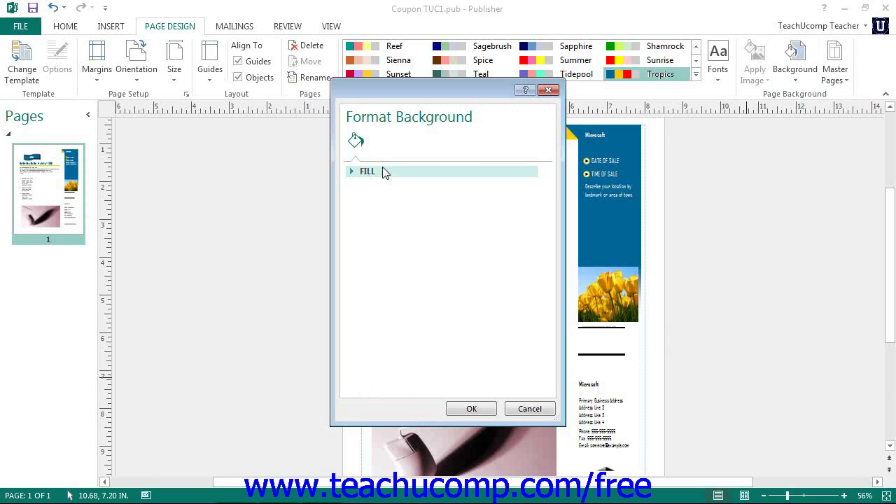
{"action": "left_click", "coordinate": [384, 175]}
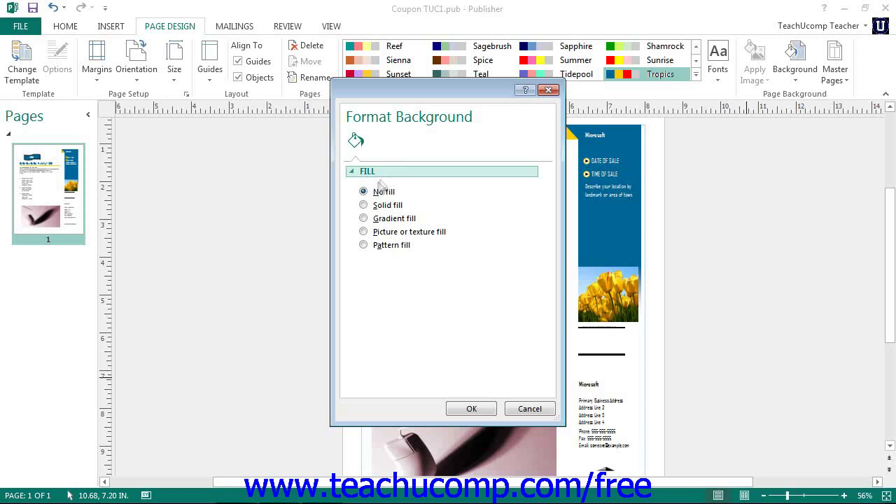
{"action": "left_click", "coordinate": [369, 205]}
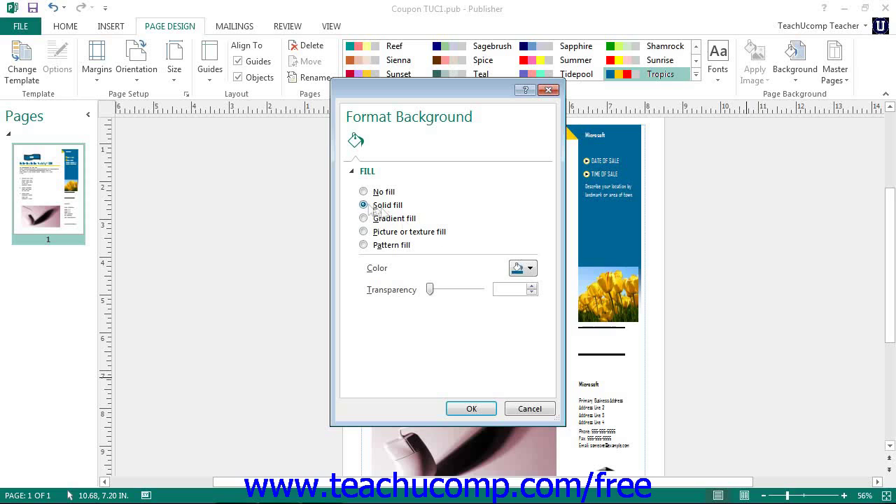
Display the colour palette for the solid background fill.
{"action": "left_click", "coordinate": [527, 269]}
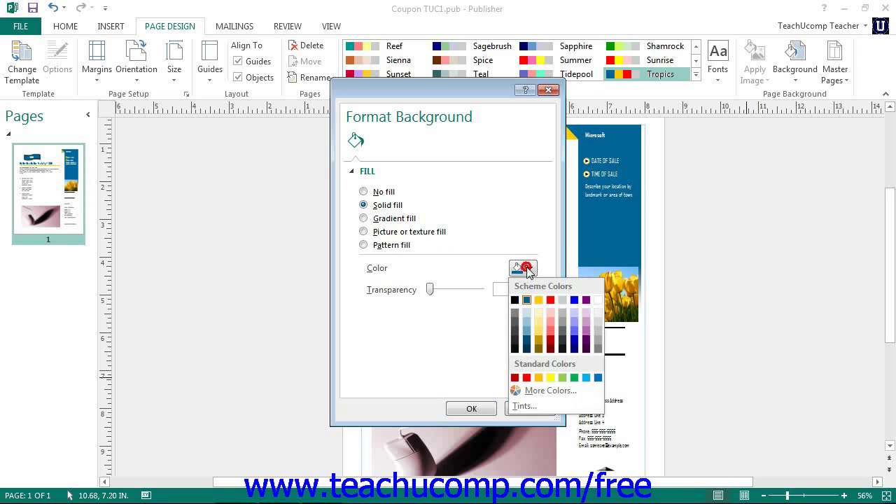
{"action": "left_click", "coordinate": [526, 268]}
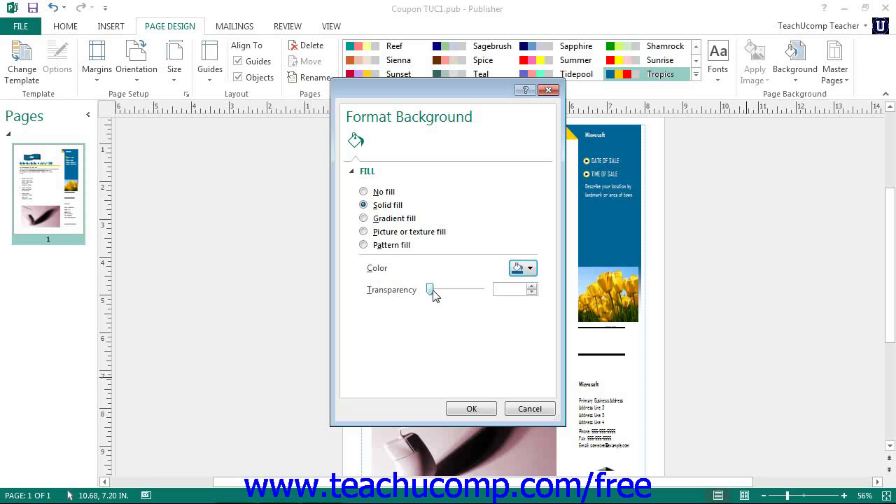
{"action": "left_click", "coordinate": [530, 268]}
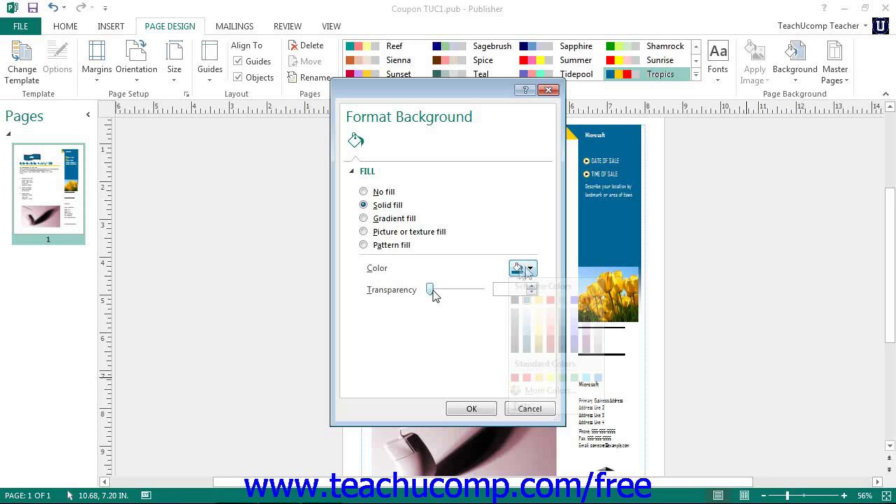
{"action": "left_click", "coordinate": [541, 393]}
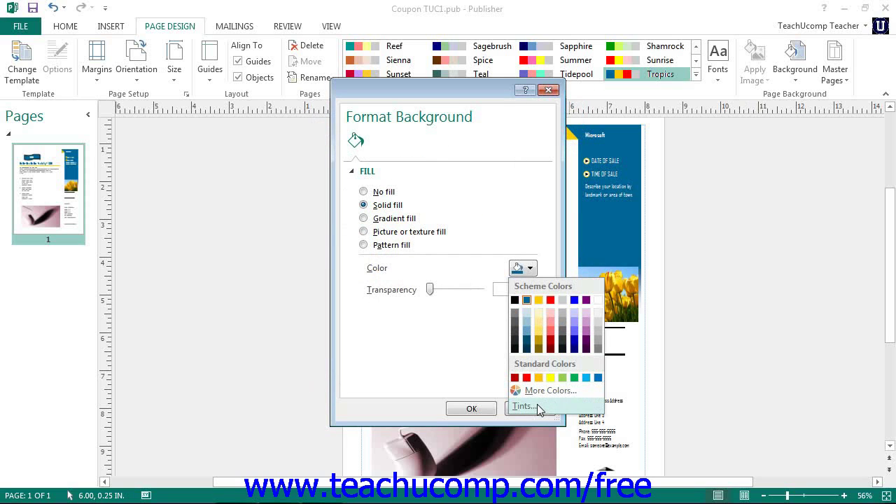
{"action": "left_click", "coordinate": [537, 406]}
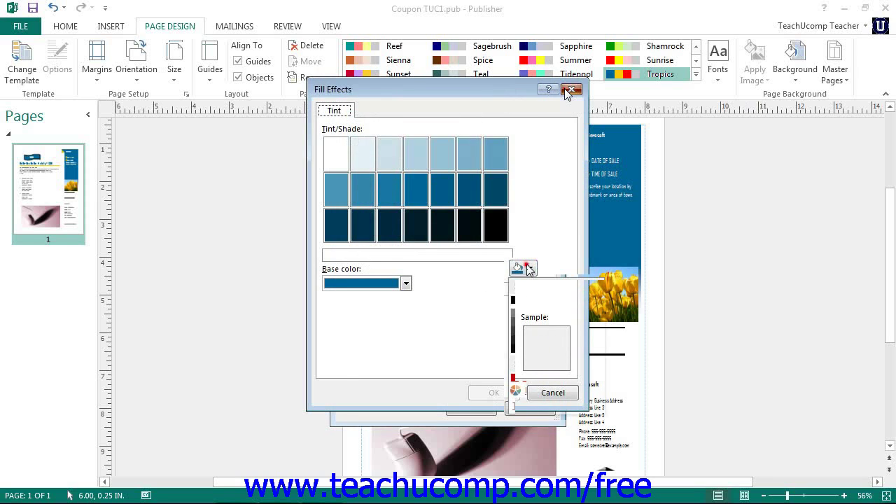
{"action": "left_click", "coordinate": [546, 391]}
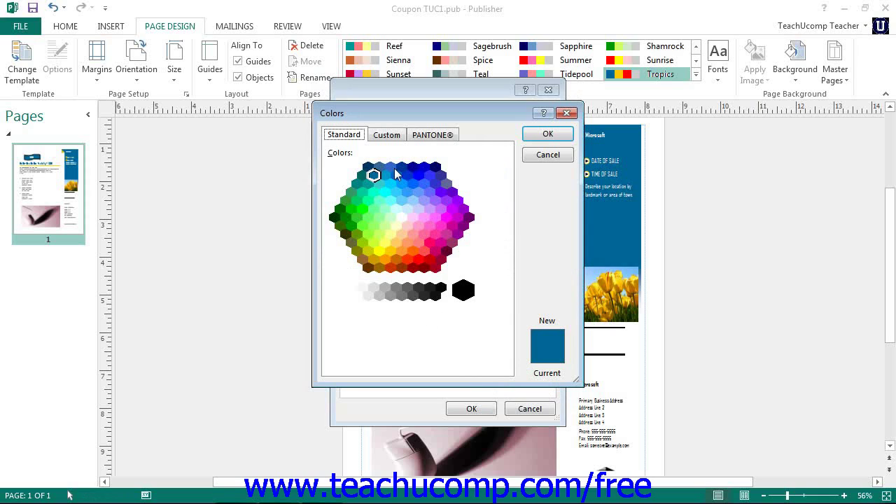
{"action": "left_click", "coordinate": [429, 136]}
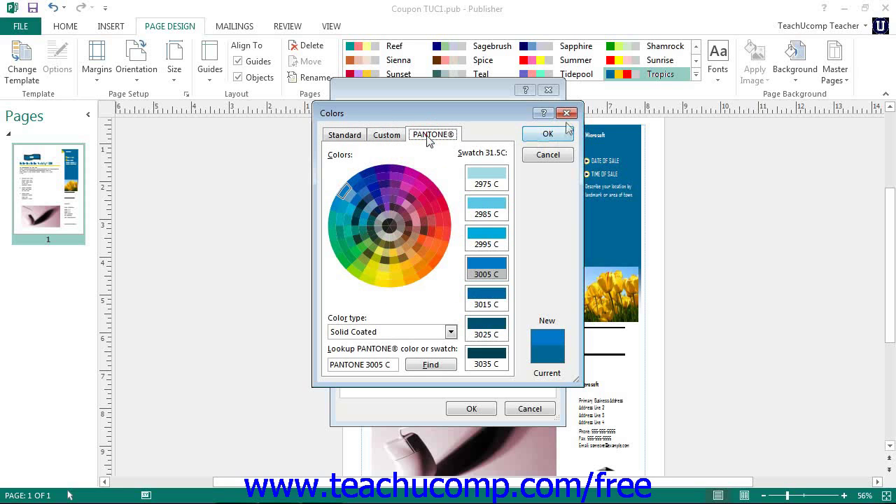
{"action": "left_click", "coordinate": [548, 133]}
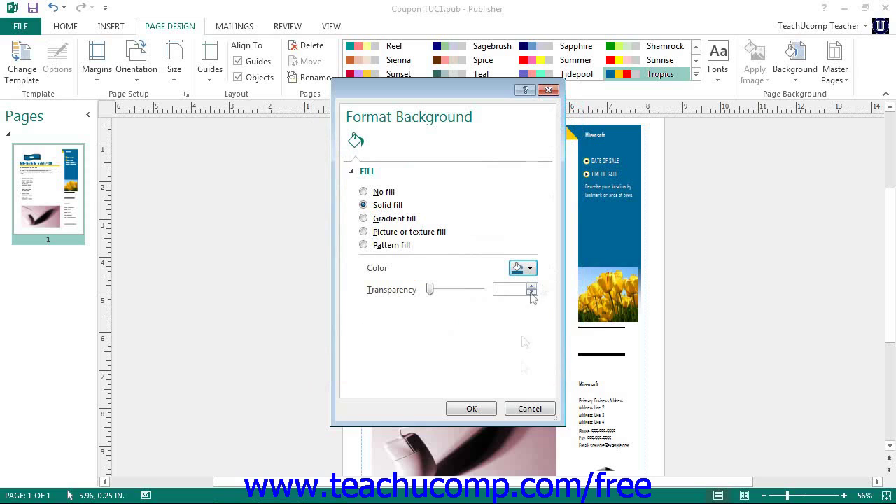
Choose a dark blue tint for the solid fill, then switch to a Linear gradient fill.
{"action": "left_click", "coordinate": [530, 268]}
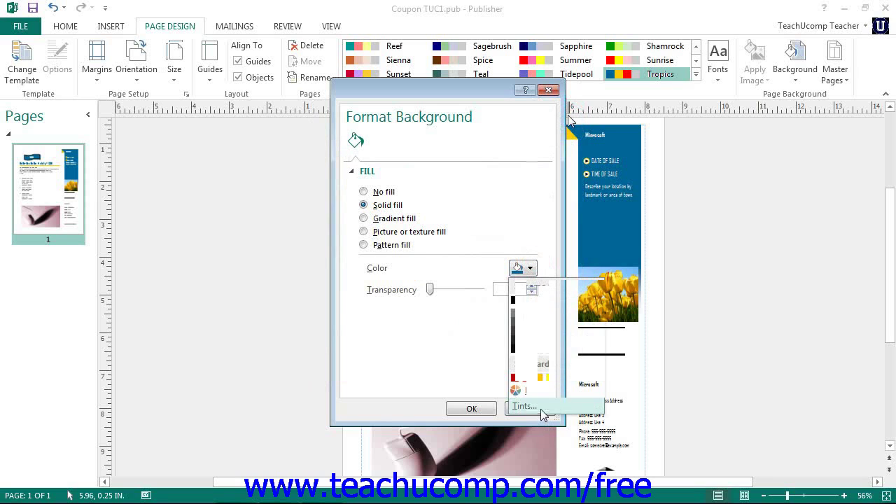
{"action": "left_click", "coordinate": [542, 407]}
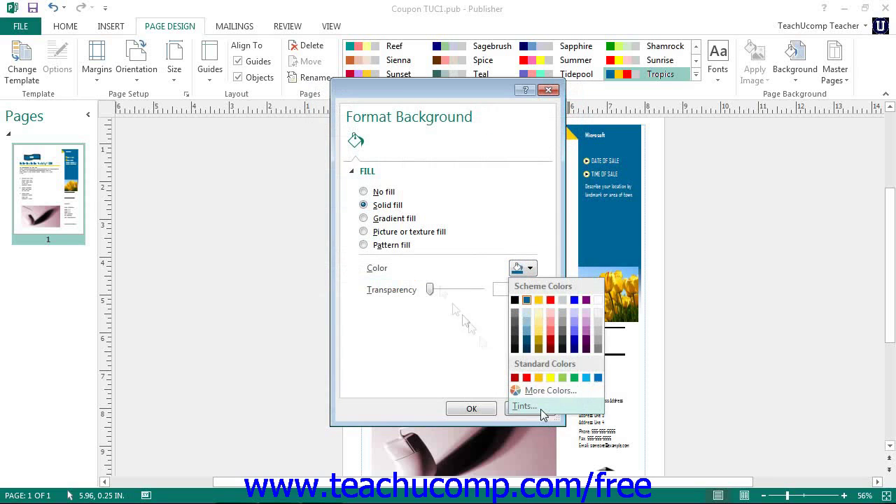
{"action": "left_click", "coordinate": [406, 283]}
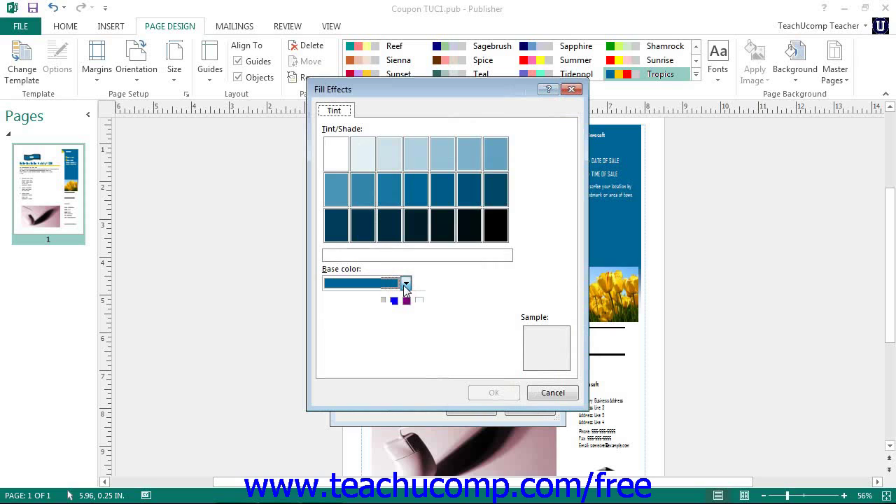
{"action": "left_click", "coordinate": [406, 284]}
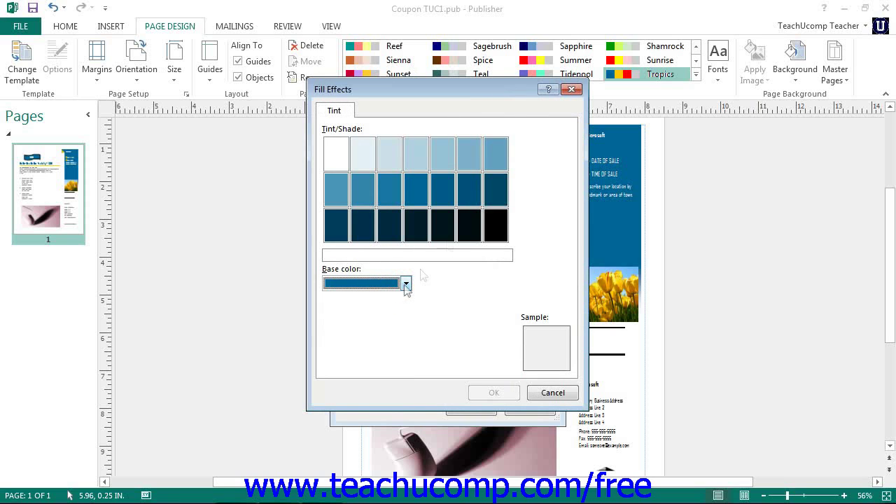
{"action": "left_click", "coordinate": [462, 194]}
{"action": "left_click", "coordinate": [498, 392]}
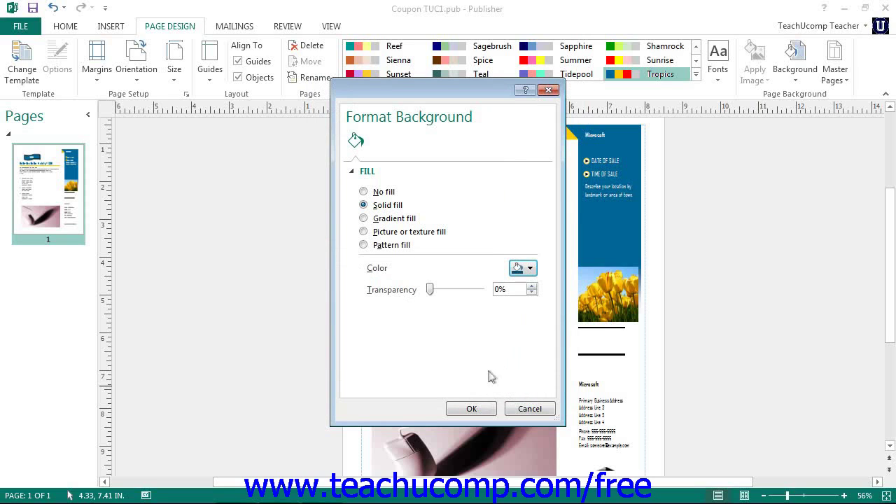
{"action": "left_click", "coordinate": [365, 219]}
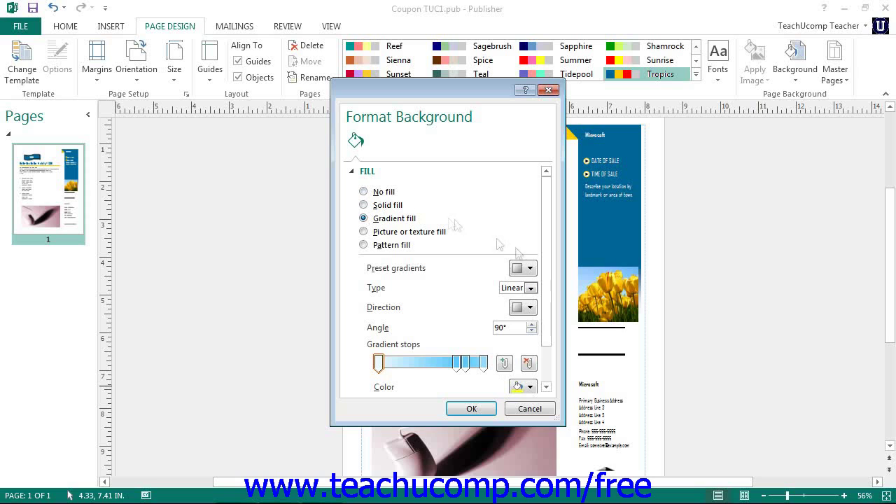
{"action": "left_click", "coordinate": [524, 268]}
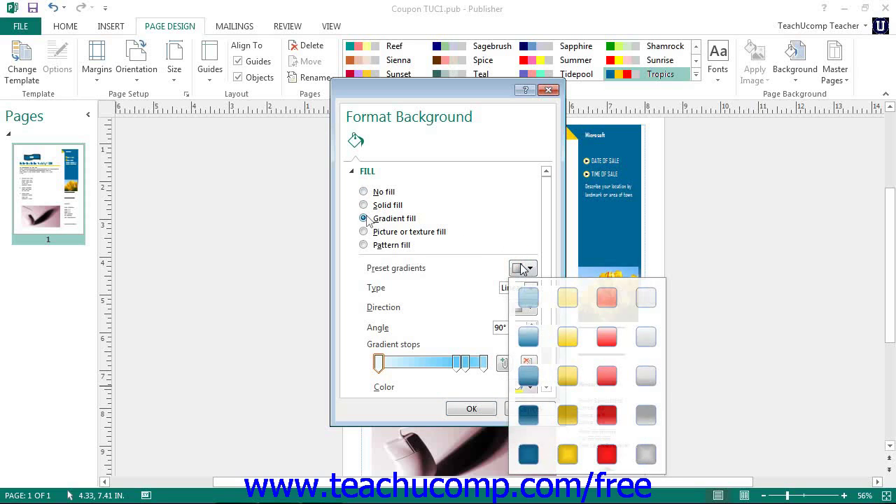
{"action": "left_click", "coordinate": [524, 268]}
{"action": "left_click", "coordinate": [524, 268]}
{"action": "left_click", "coordinate": [524, 268]}
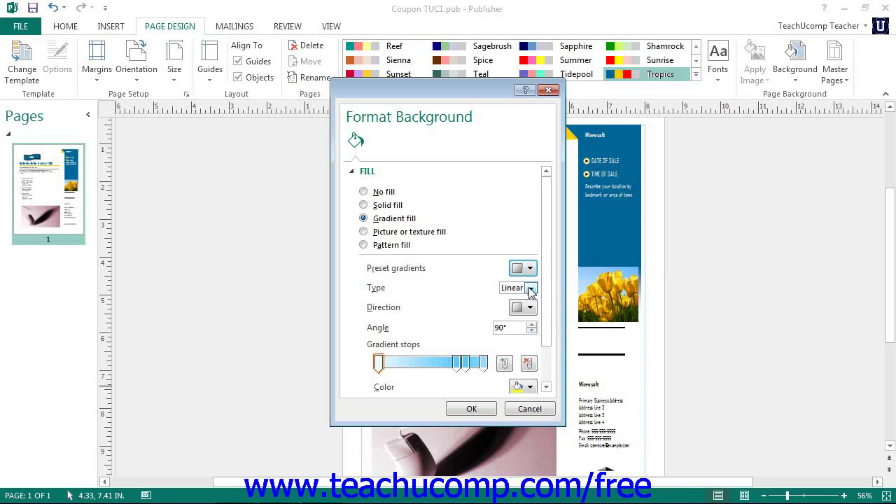
{"action": "left_click", "coordinate": [530, 290]}
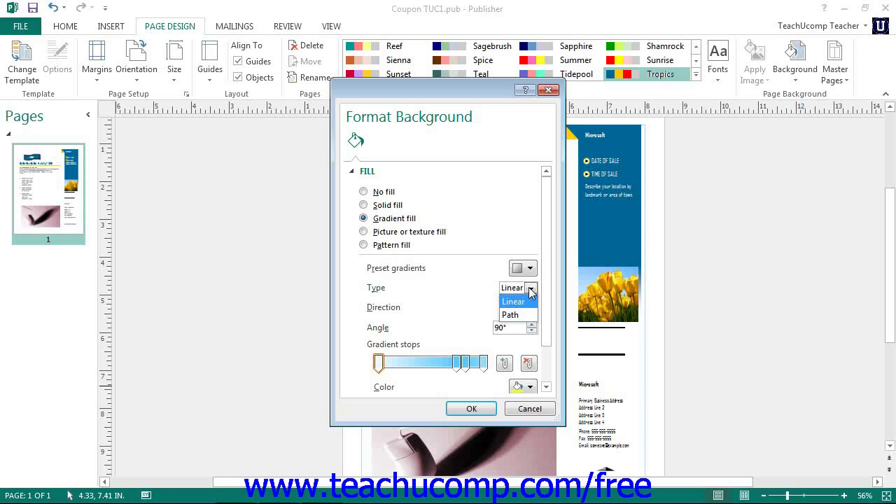
{"action": "left_click", "coordinate": [518, 315]}
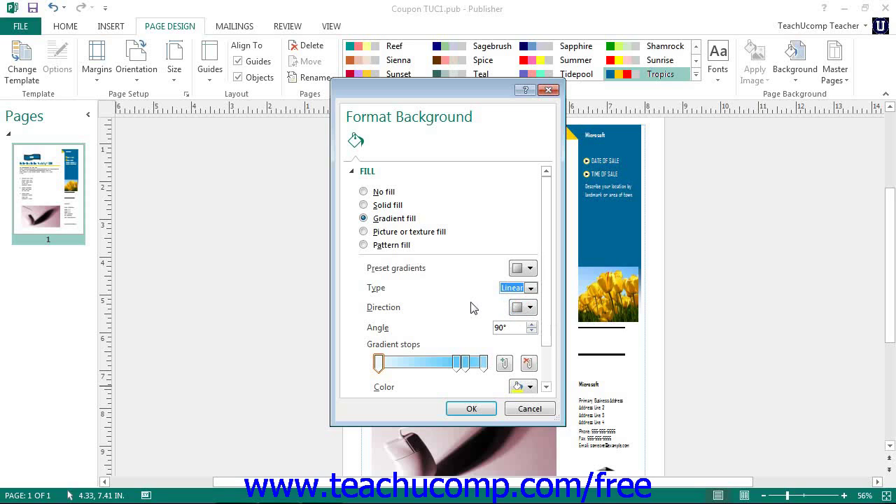
{"action": "left_click", "coordinate": [530, 308]}
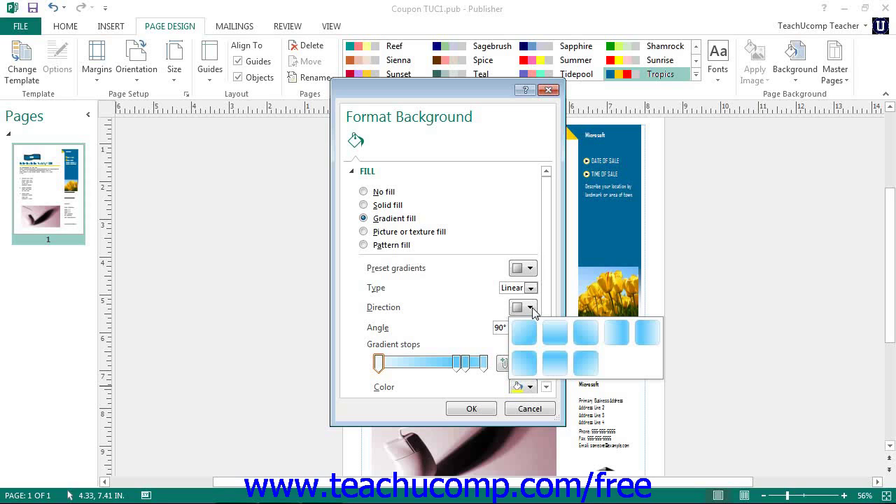
{"action": "left_click", "coordinate": [531, 308]}
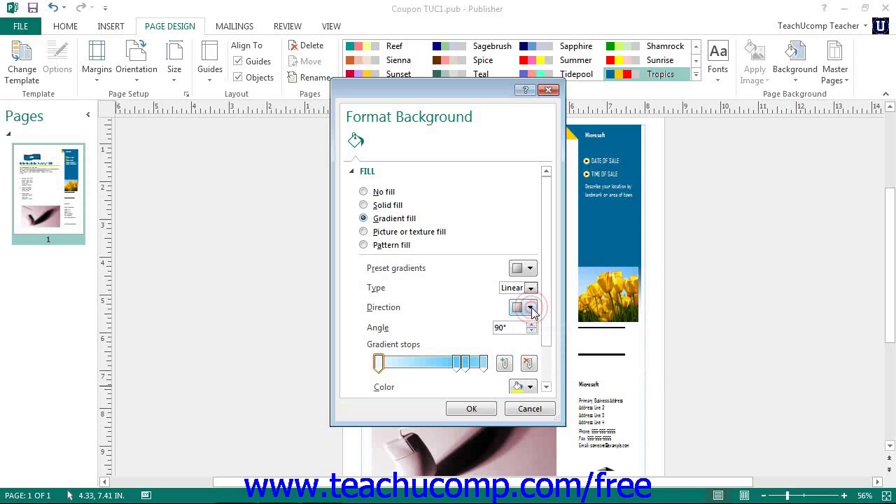
{"action": "left_click", "coordinate": [532, 308]}
{"action": "left_click", "coordinate": [532, 310]}
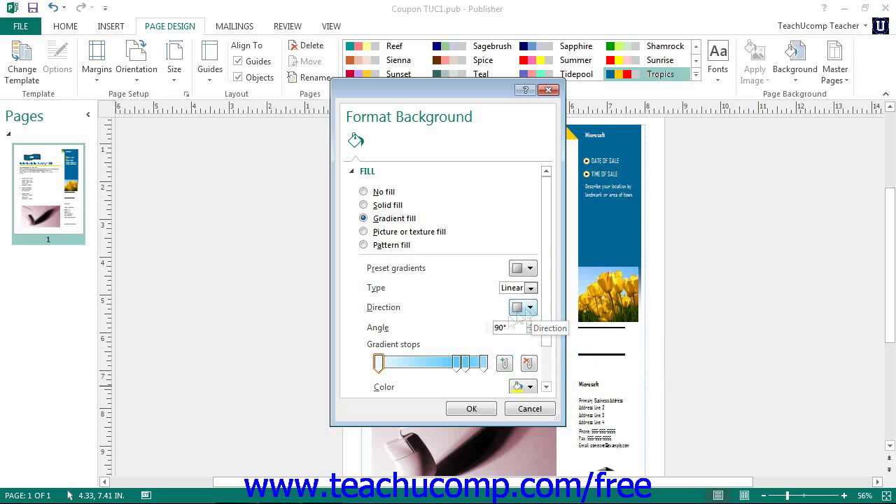
{"action": "left_click", "coordinate": [479, 330]}
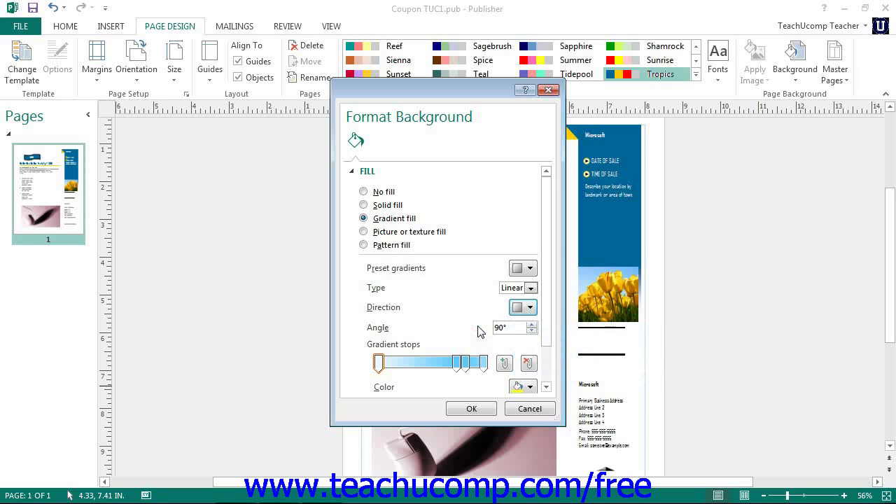
{"action": "scroll", "coordinate": [502, 320], "scroll_direction": "down", "scroll_amount": 2}
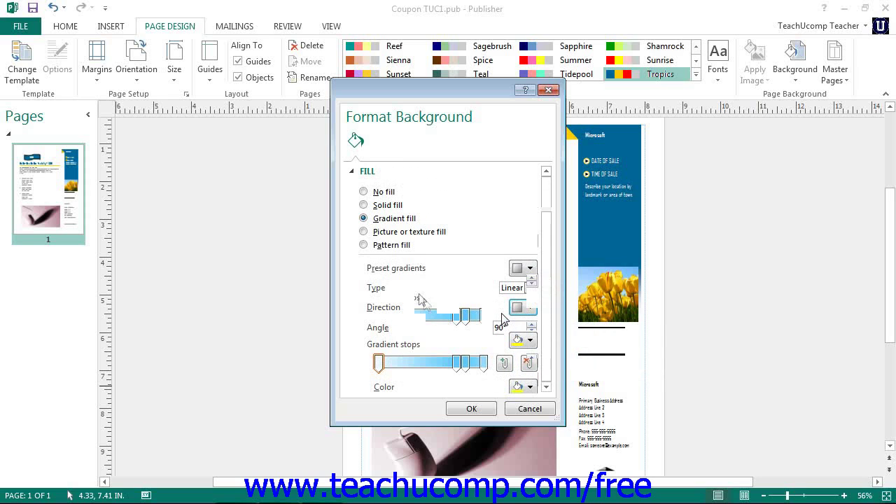
{"action": "left_click", "coordinate": [417, 299]}
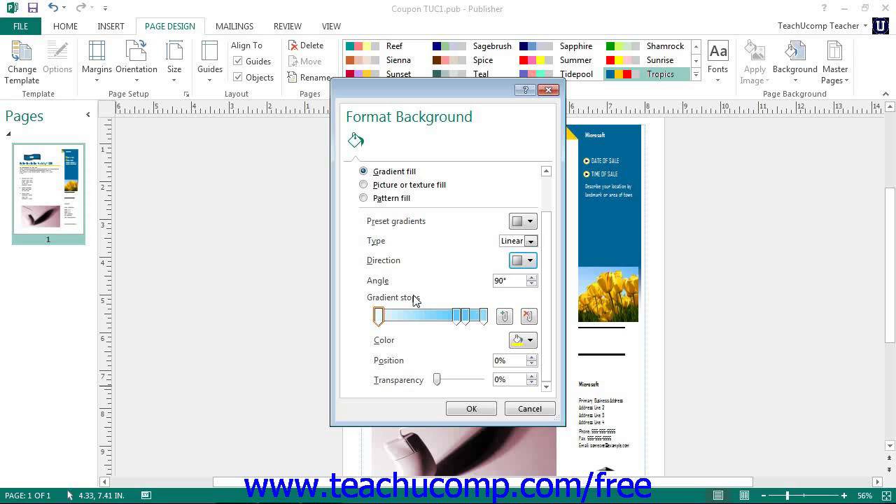
{"action": "left_click", "coordinate": [456, 316]}
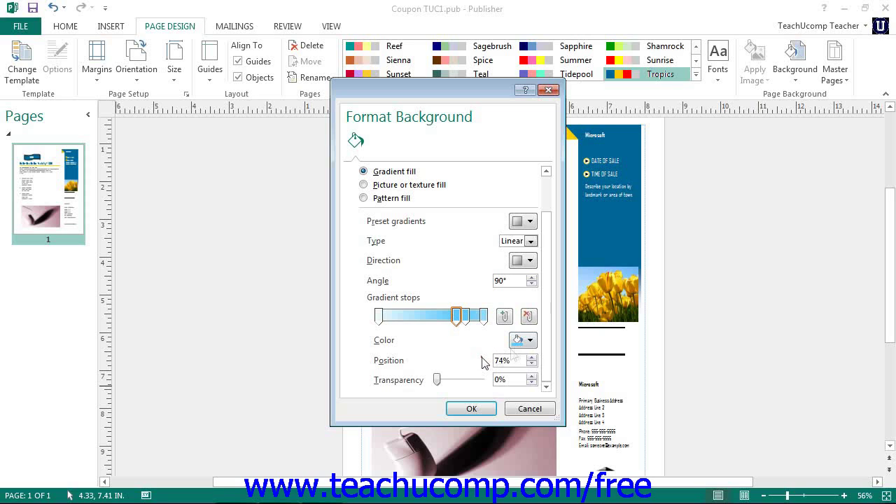
{"action": "left_click", "coordinate": [525, 340]}
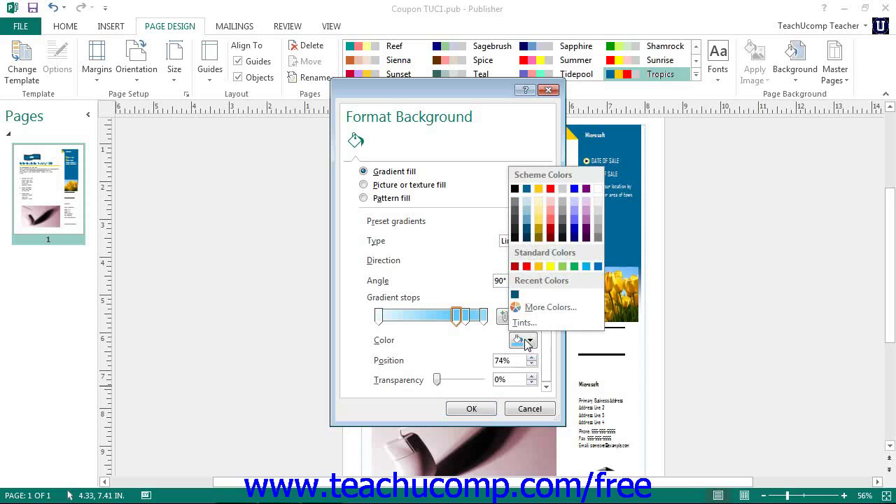
{"action": "left_click", "coordinate": [526, 341]}
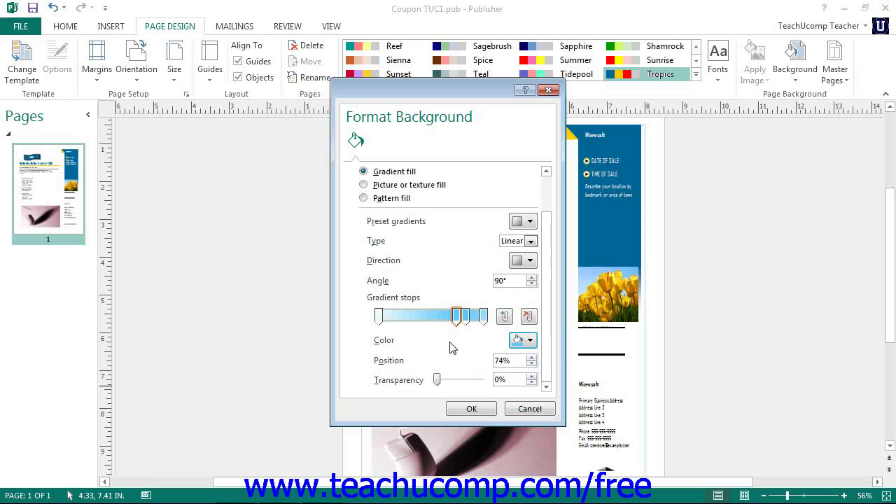
{"action": "left_click", "coordinate": [429, 317]}
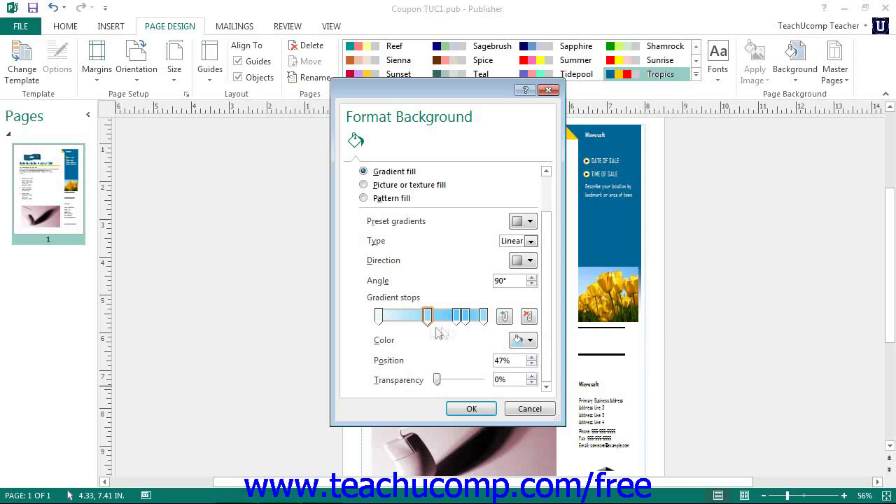
{"action": "left_click", "coordinate": [527, 317]}
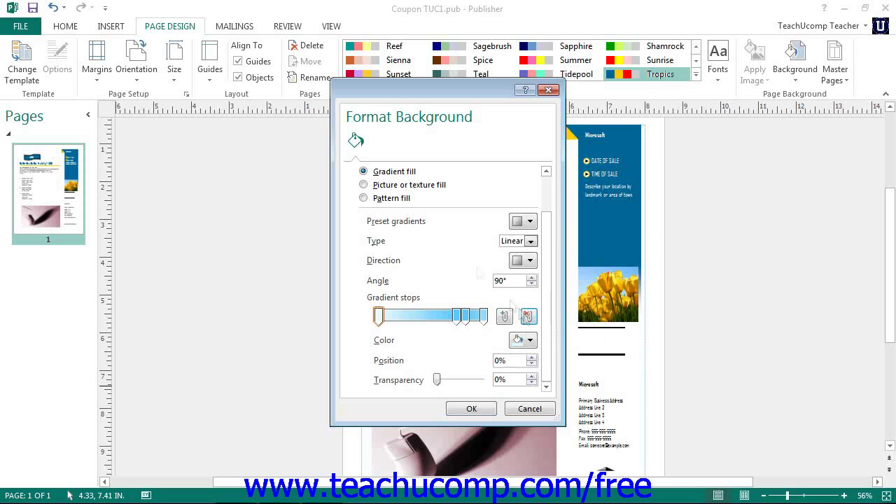
{"action": "left_click", "coordinate": [409, 185]}
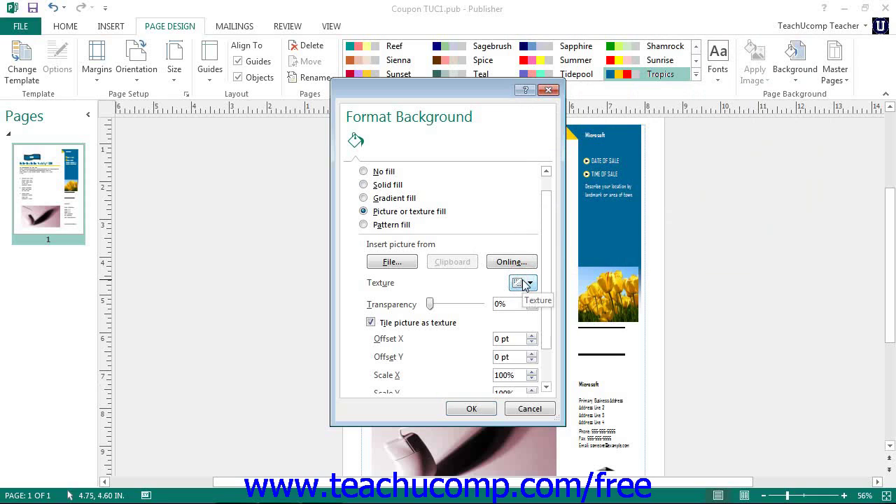
Browse for a background picture file, then cancel without inserting, keeping the texture fill.
{"action": "left_click", "coordinate": [394, 262]}
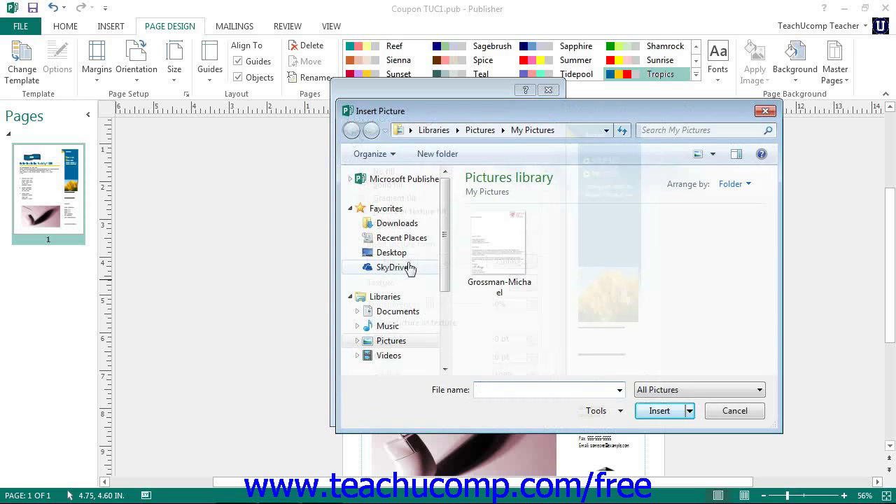
{"action": "left_click", "coordinate": [765, 111]}
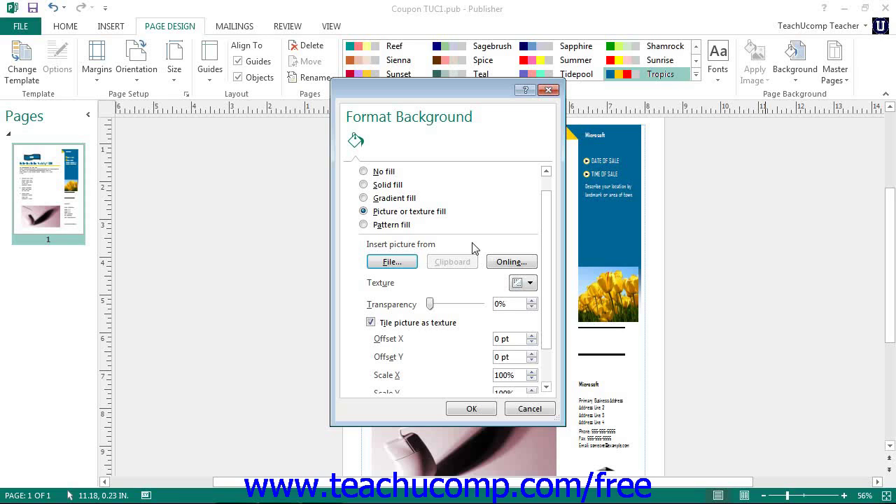
{"action": "left_click", "coordinate": [512, 261]}
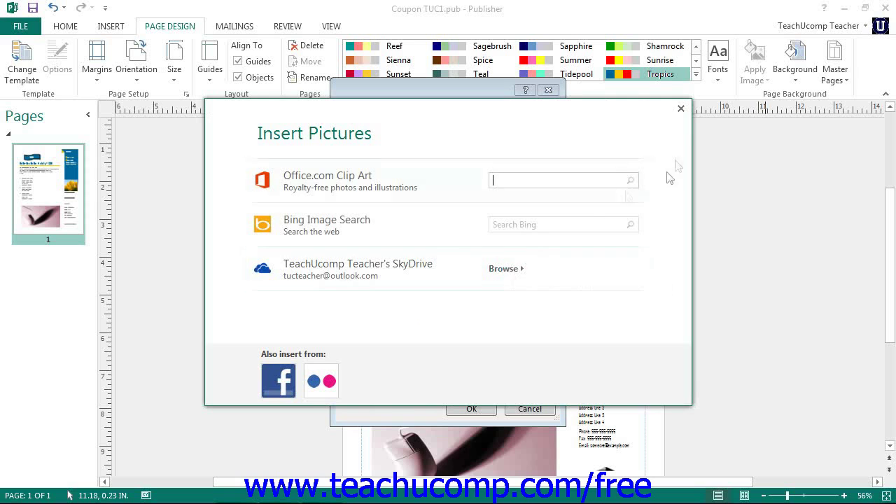
{"action": "left_click", "coordinate": [681, 110]}
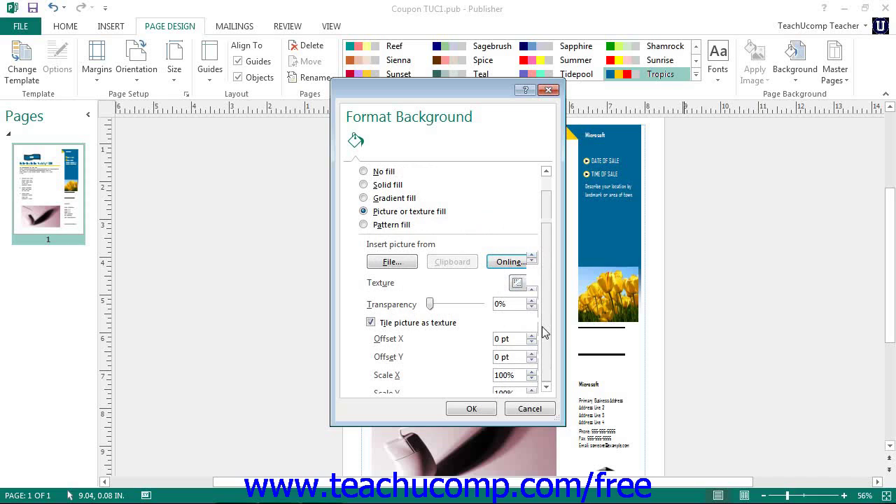
{"action": "scroll", "coordinate": [423, 336], "scroll_direction": "down", "scroll_amount": 2}
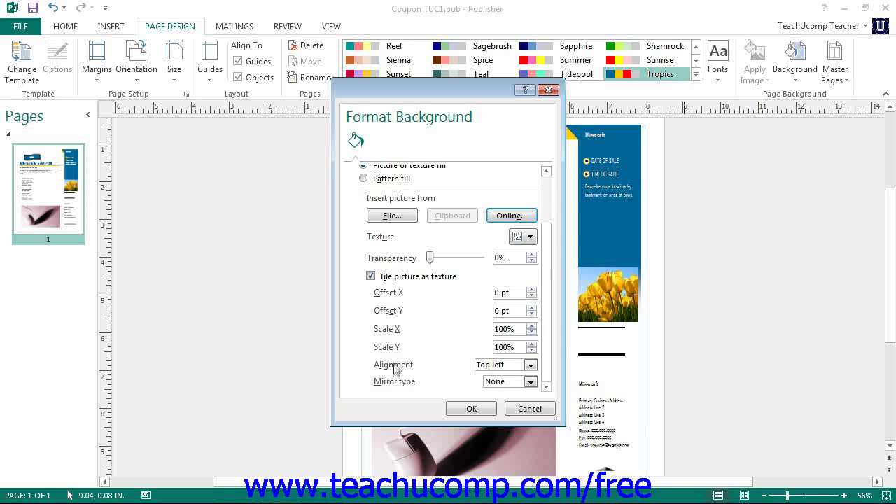
Keep Top left alignment and None mirror type, and turn off Tile picture as texture.
{"action": "left_click", "coordinate": [531, 364]}
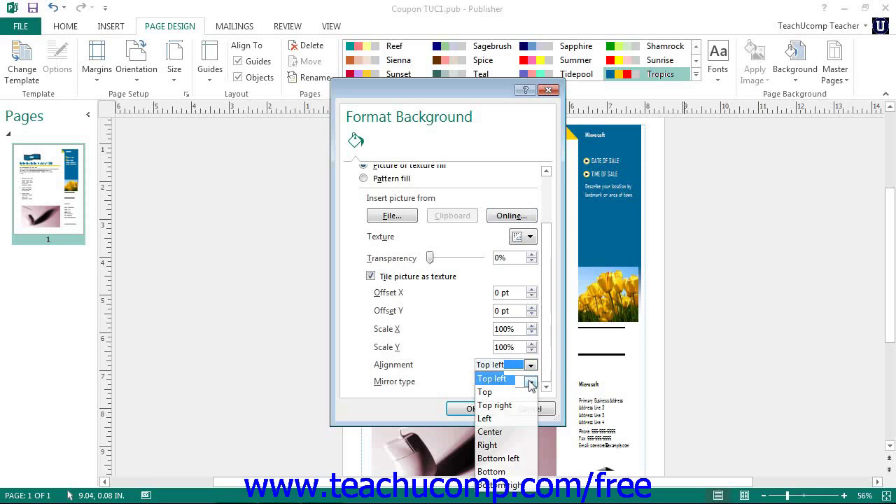
{"action": "left_click", "coordinate": [530, 381]}
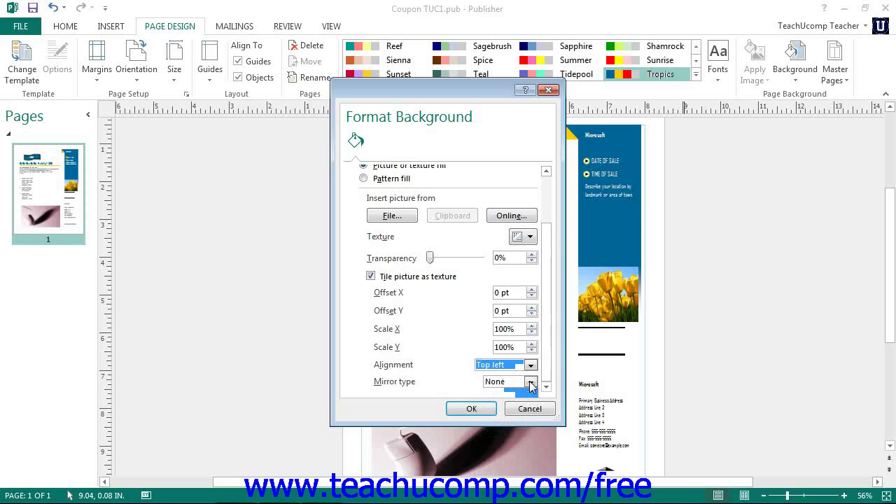
{"action": "left_click", "coordinate": [531, 384]}
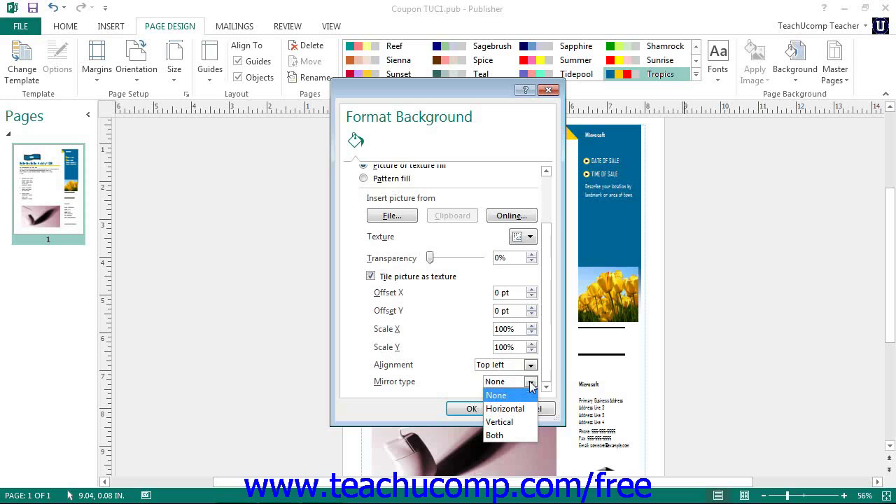
{"action": "left_click", "coordinate": [531, 384]}
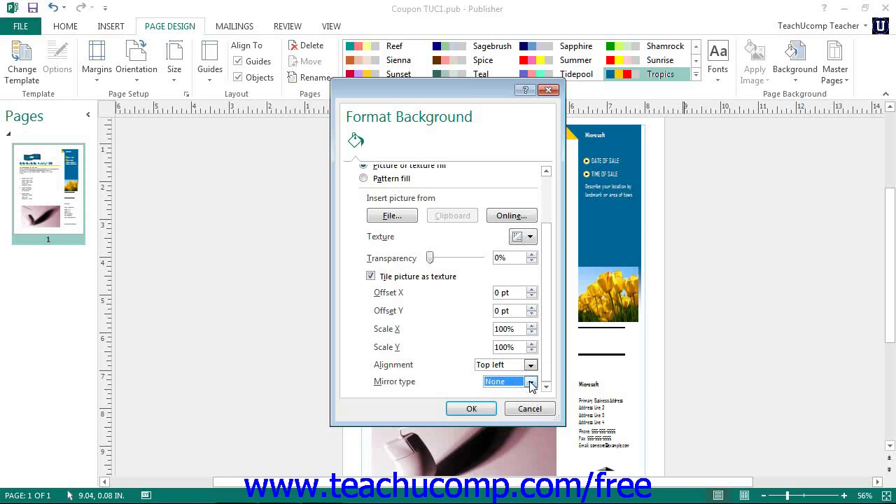
{"action": "left_click", "coordinate": [370, 276]}
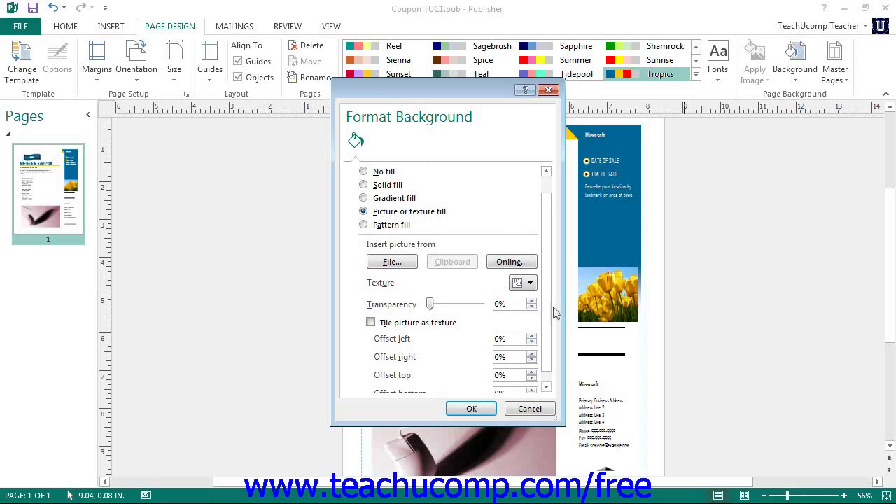
{"action": "scroll", "coordinate": [545, 313], "scroll_direction": "down", "scroll_amount": 1}
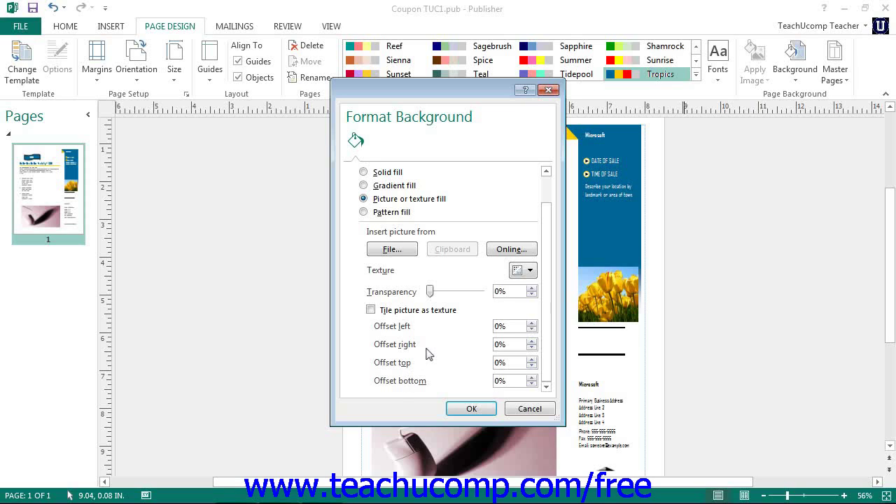
{"action": "left_click", "coordinate": [364, 212]}
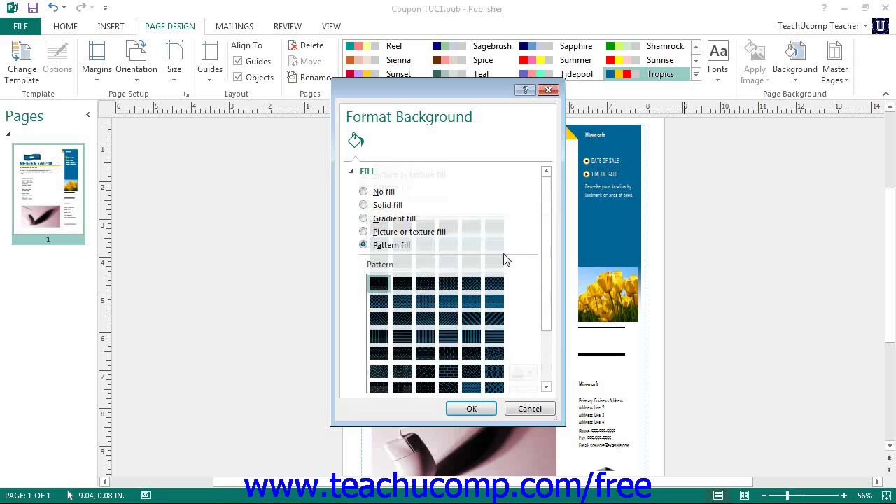
Apply a fine dotted pattern fill with a new foreground colour on a black background.
{"action": "scroll", "coordinate": [540, 320], "scroll_direction": "down", "scroll_amount": 2}
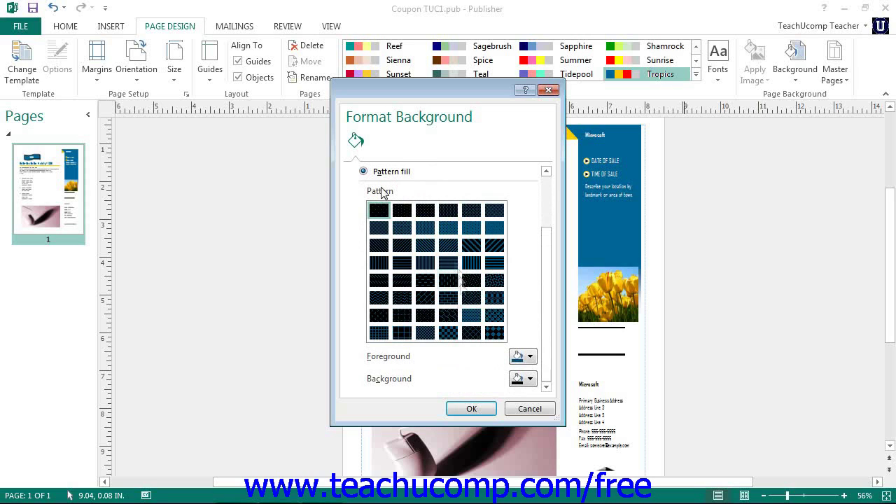
{"action": "left_click", "coordinate": [525, 358]}
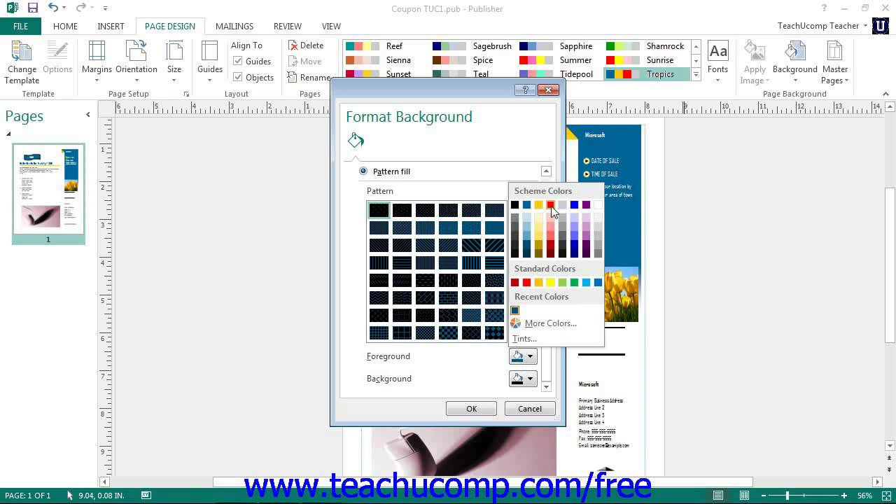
{"action": "left_click", "coordinate": [598, 205]}
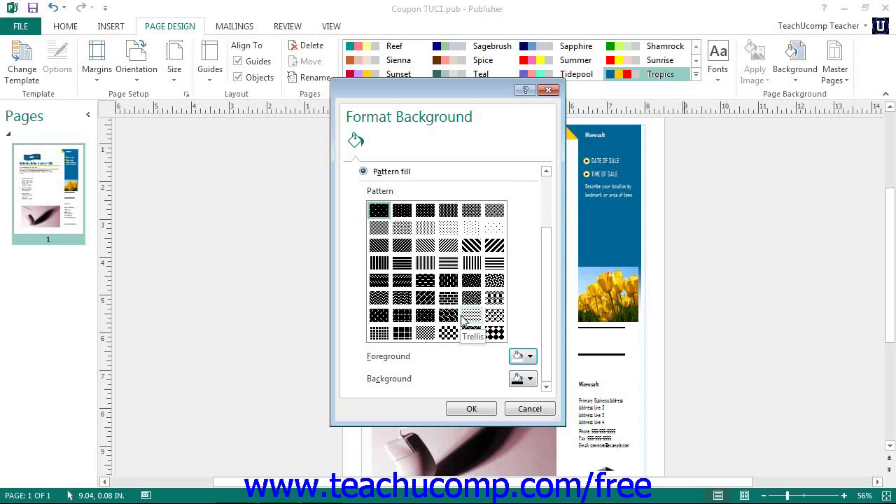
{"action": "left_click", "coordinate": [473, 409]}
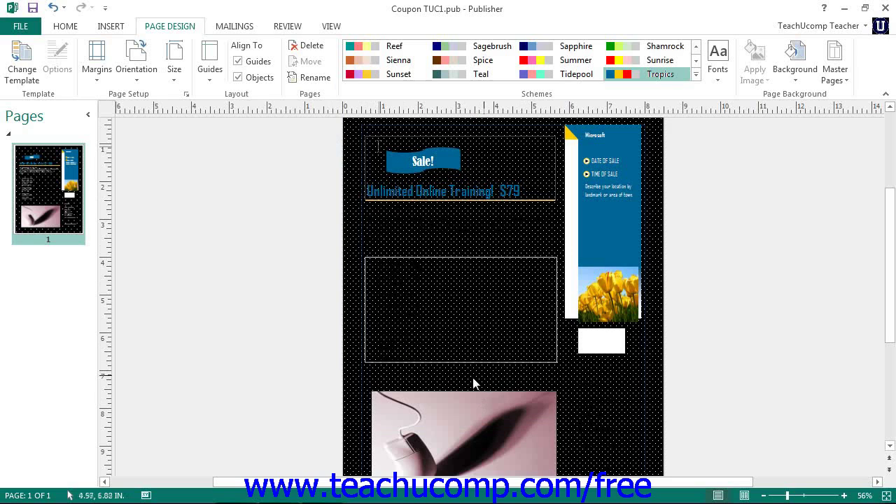
Undo the dotted pattern background from the Quick Access Toolbar.
{"action": "left_click", "coordinate": [54, 12]}
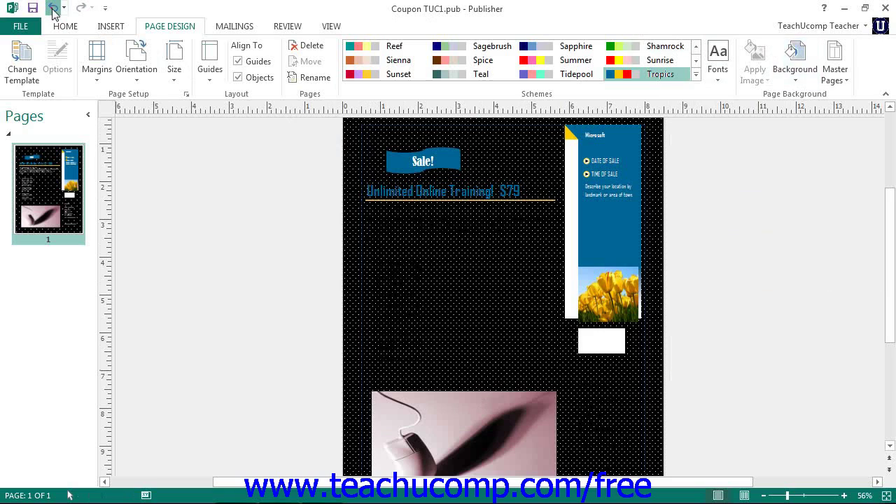